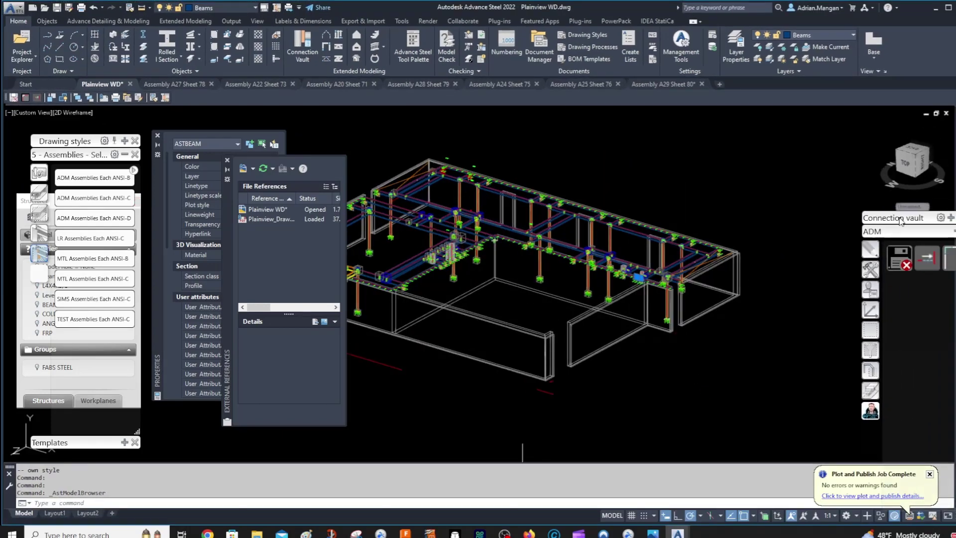
# - Close the External References and Properties palettes that cover the model
pyautogui.moveTo(469, 180); pyautogui.dragTo(513, 168, button='middle')
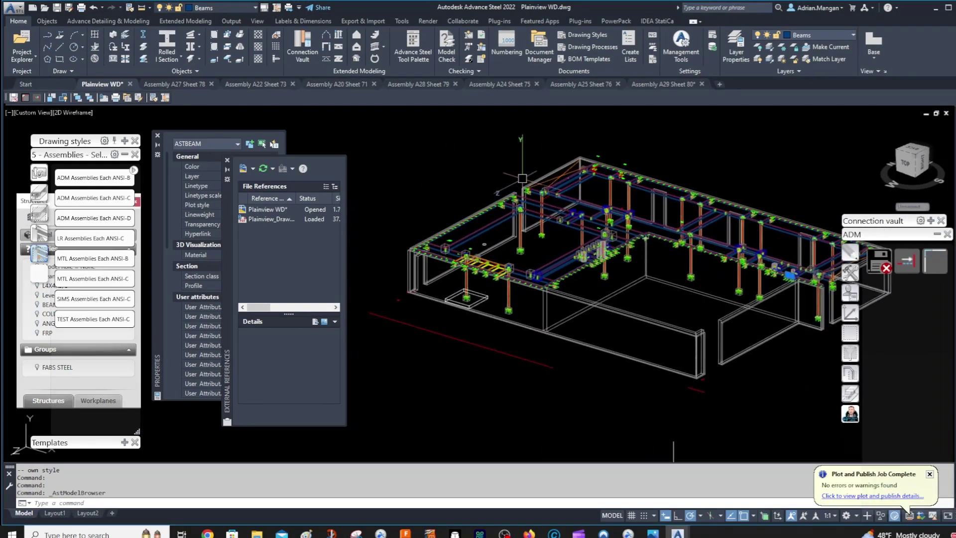
pyautogui.click(227, 161)
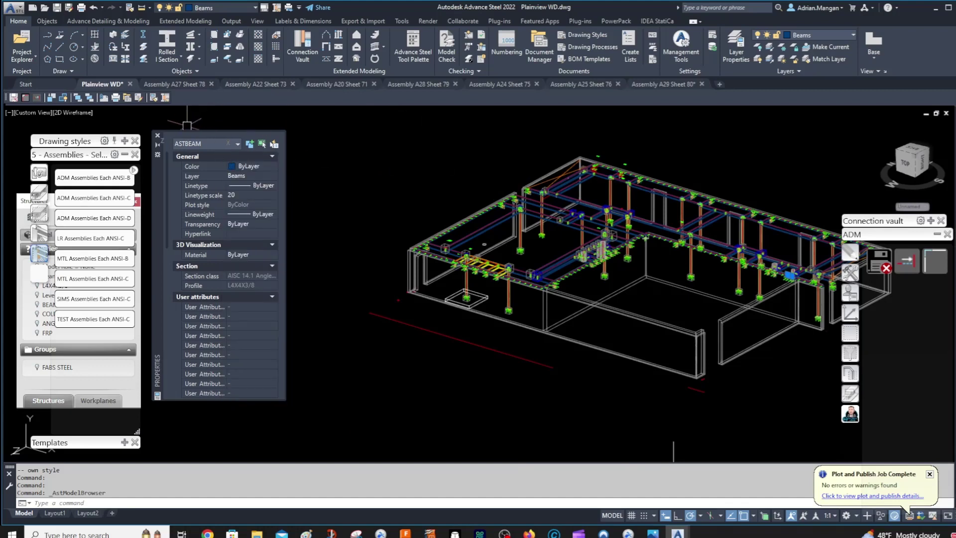
pyautogui.click(158, 135)
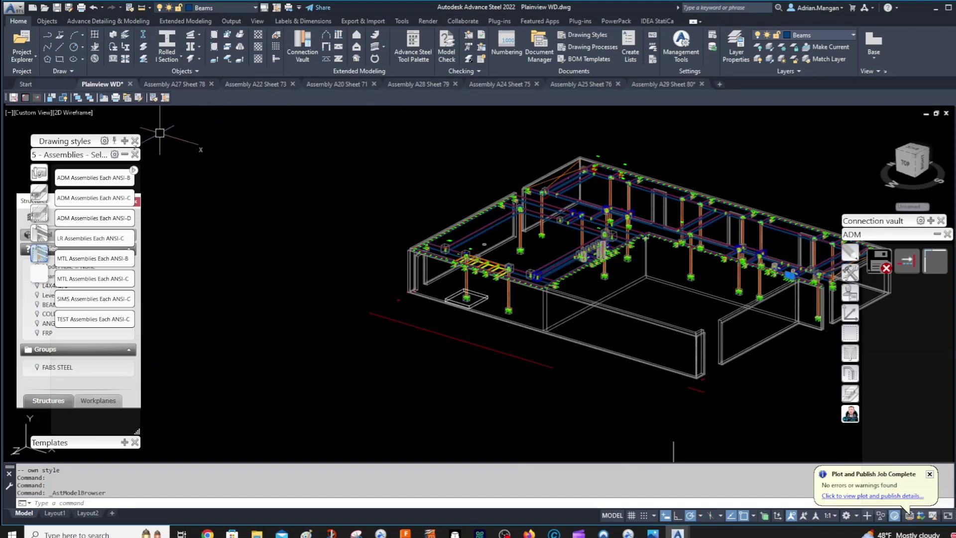
# - On the Assembly A29 Sheet 80 drawing, move the A29 label below the lower view and attach its leader to the angle's bottom edge
pyautogui.click(662, 84)
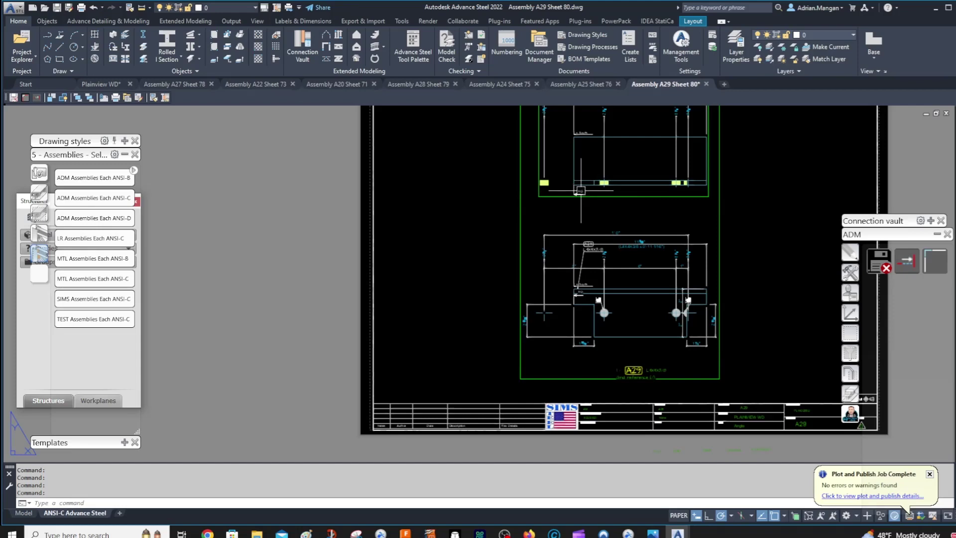
pyautogui.scroll(-1, 564, 396)
pyautogui.press('Escape')
pyautogui.scroll(3, 579, 318)
pyautogui.click(579, 276)
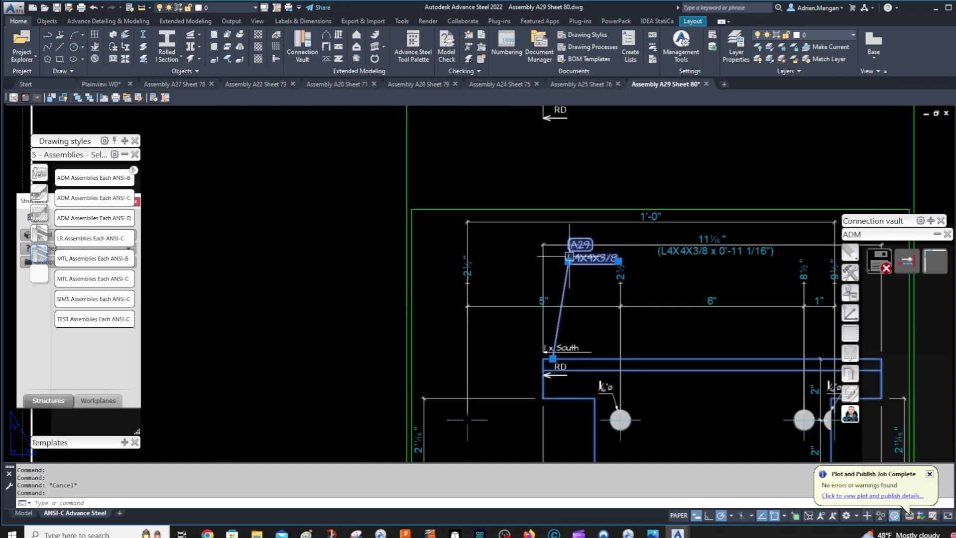
pyautogui.click(567, 260)
pyautogui.scroll(-3, 583, 271)
pyautogui.click(582, 339)
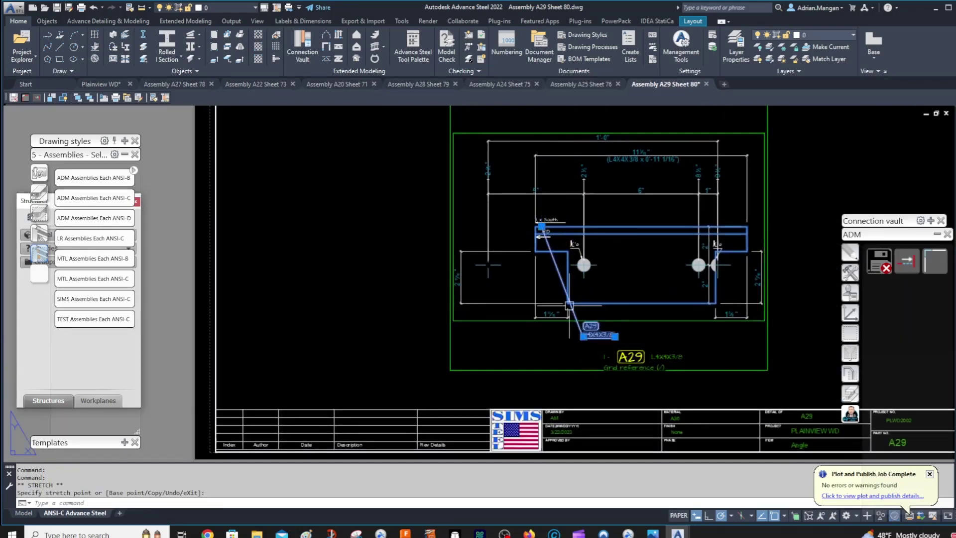
pyautogui.click(542, 227)
pyautogui.press('Escape')
pyautogui.press('Escape')
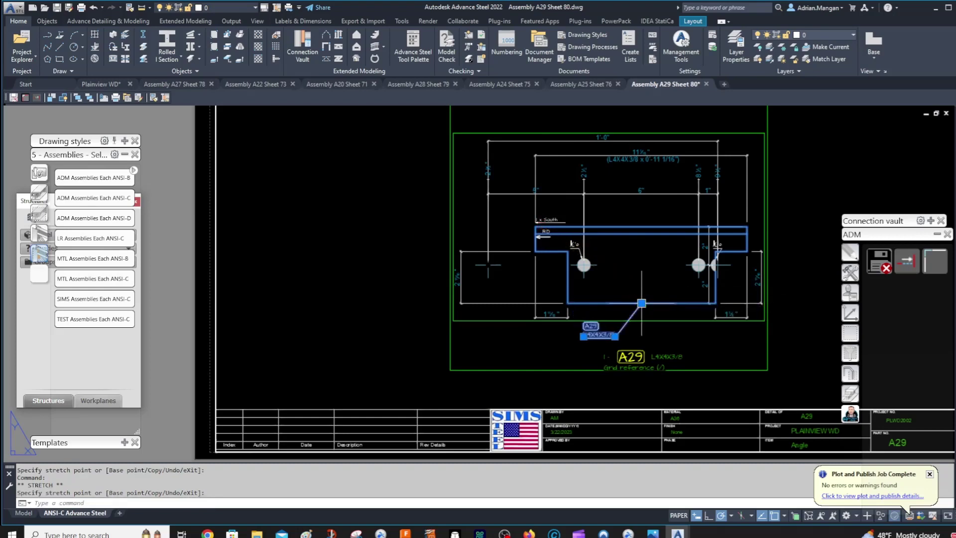
# - Move the vertical 2" and 2" dimension chain in the lower view outside the angle, beyond the 2 11/16" dimension
pyautogui.moveTo(667, 283); pyautogui.dragTo(663, 303, button='middle')
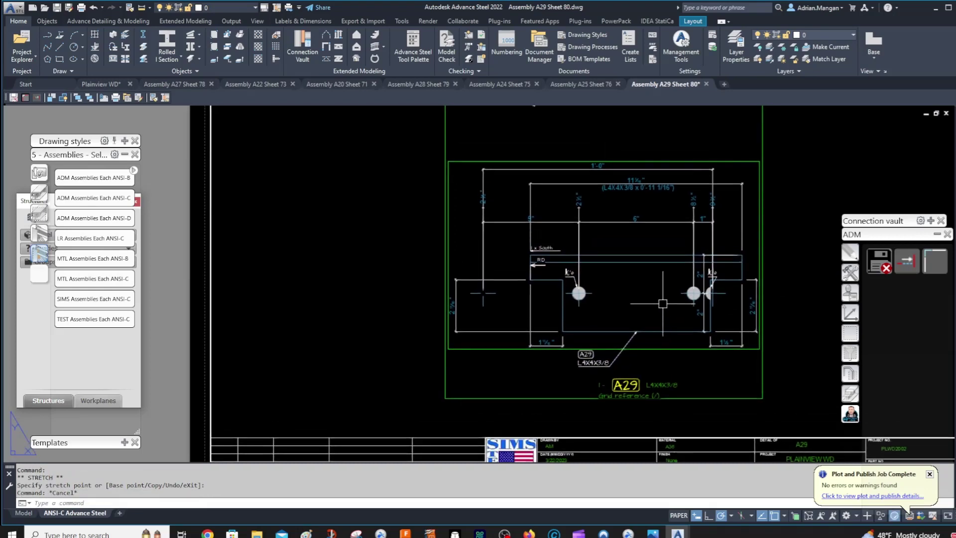
pyautogui.scroll(2, 699, 283)
pyautogui.click(703, 260)
pyautogui.click(713, 211)
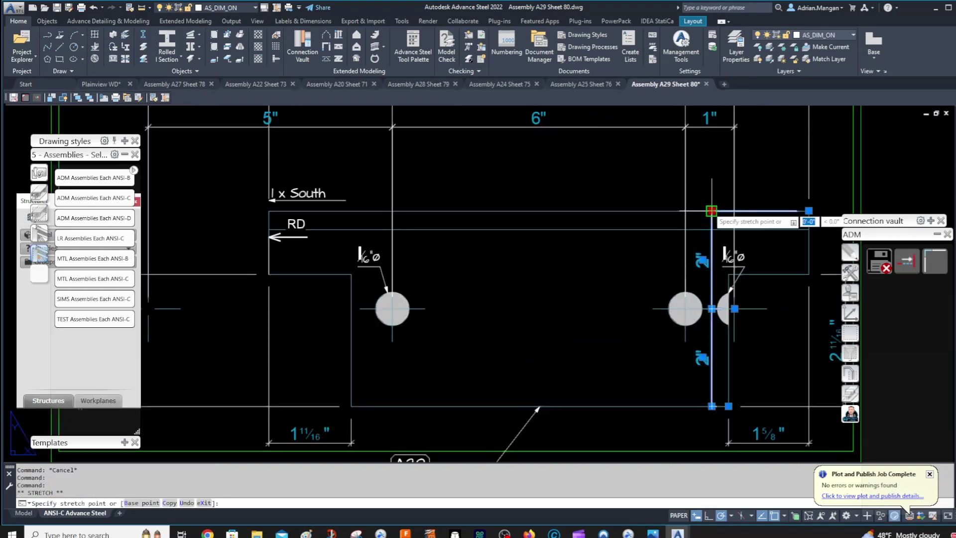
pyautogui.scroll(-1, 820, 211)
pyautogui.moveTo(820, 211); pyautogui.dragTo(684, 196, button='middle')
pyautogui.click(767, 195)
pyautogui.moveTo(703, 239); pyautogui.dragTo(757, 228, button='middle')
pyautogui.press('Escape')
pyautogui.scroll(-5, 618, 200)
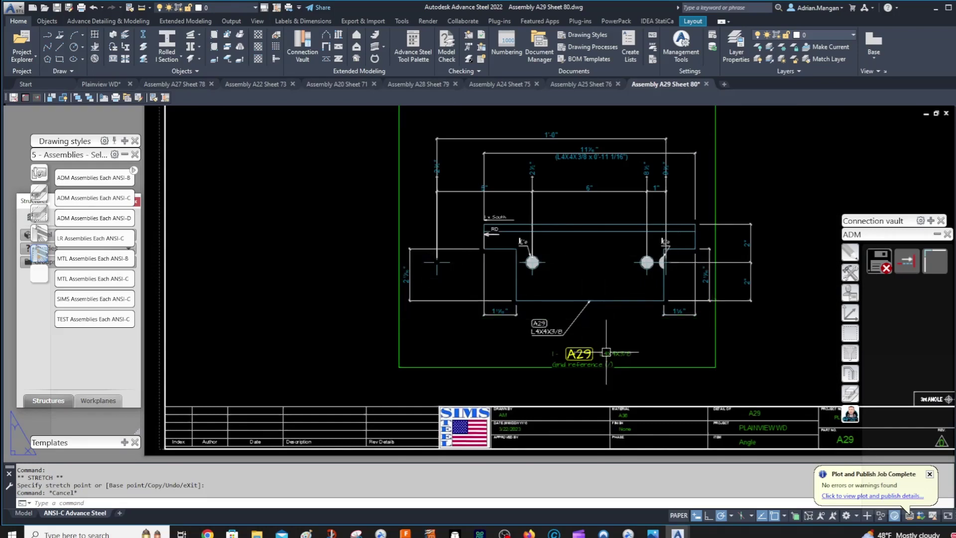
pyautogui.press('Escape')
# - Return to the Plainview WD model and select single part A29 in the Model Browser
pyautogui.click(108, 91)
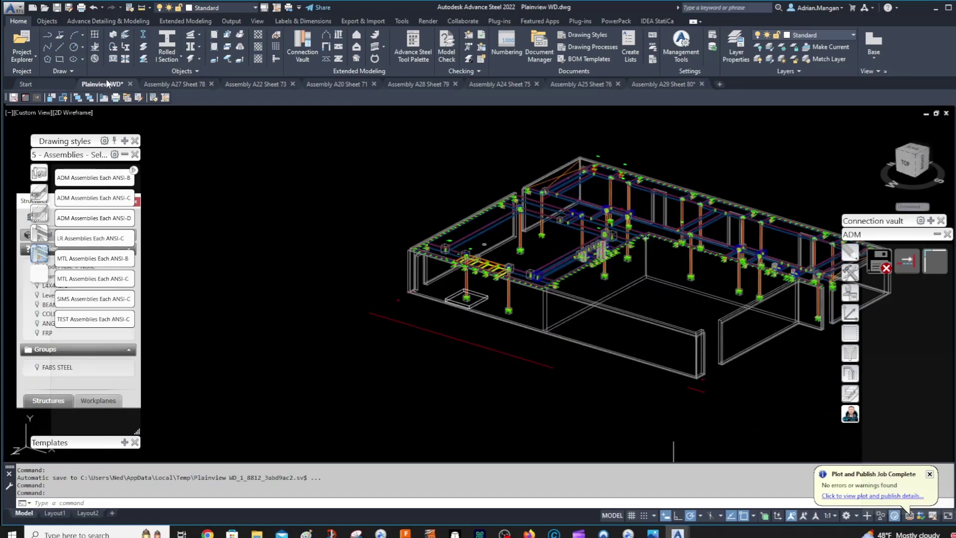
pyautogui.scroll(5, 605, 261)
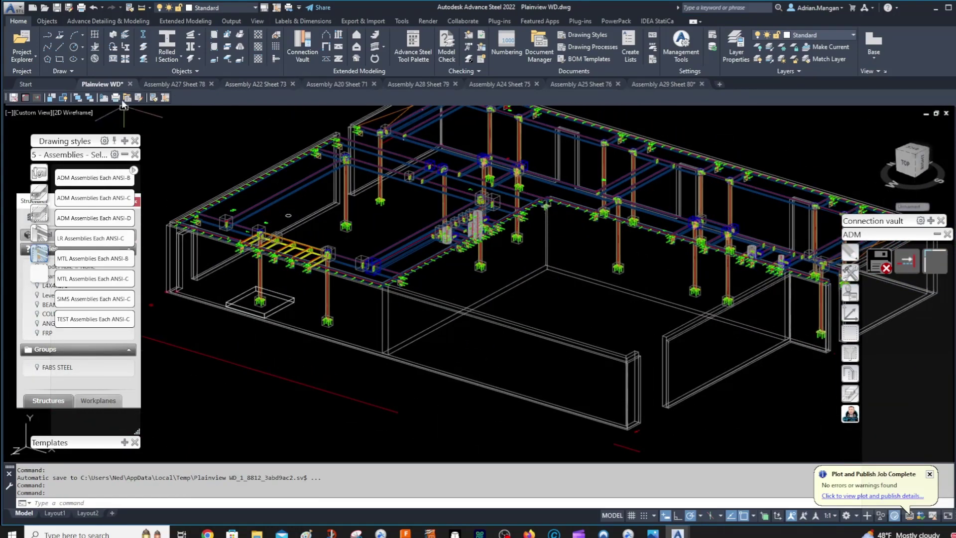
pyautogui.click(17, 51)
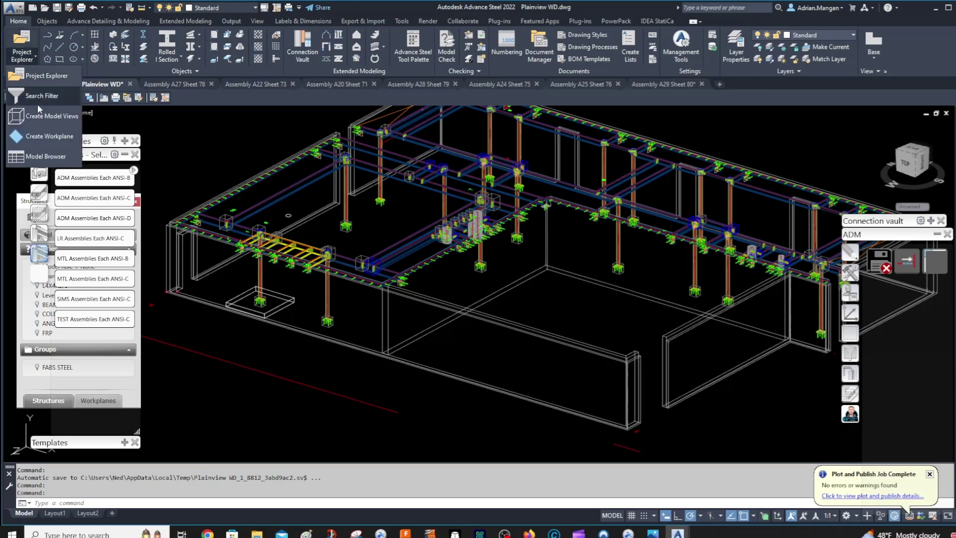
pyautogui.click(40, 157)
pyautogui.scroll(-3, 872, 291)
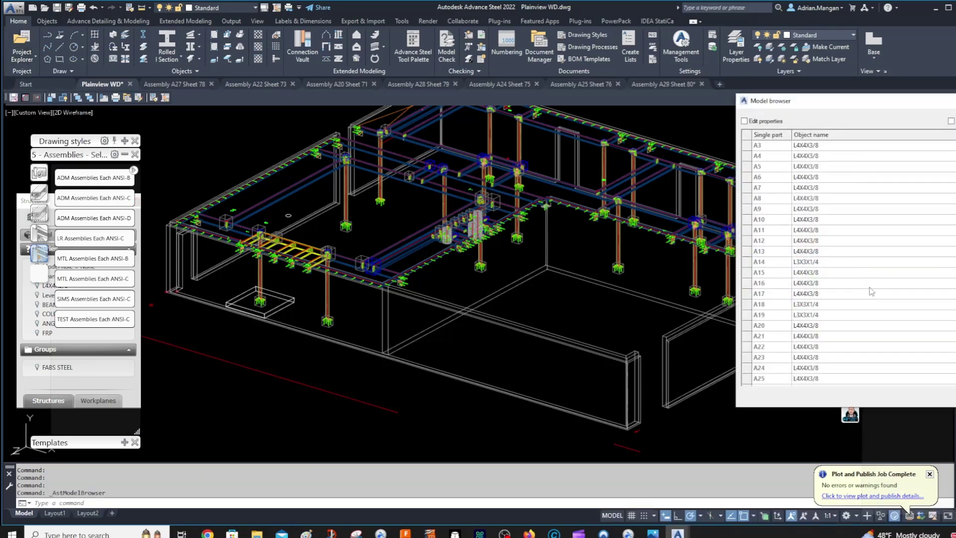
pyautogui.scroll(-2, 824, 331)
pyautogui.click(762, 327)
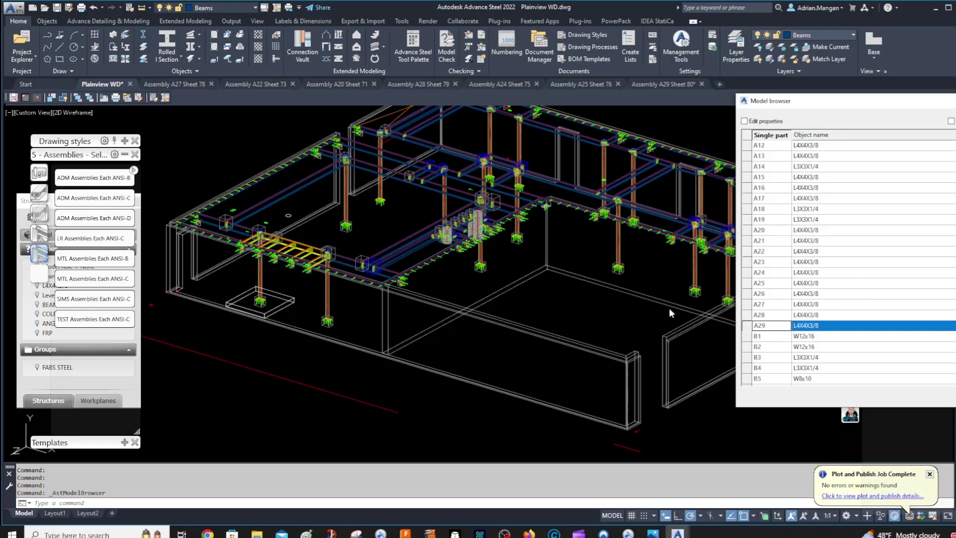
# - Examine the highlighted A29 angle in the model with its holes and anchors up close, and close the Model Browser
pyautogui.moveTo(570, 266); pyautogui.dragTo(419, 236, button='middle')
pyautogui.scroll(-3, 419, 236)
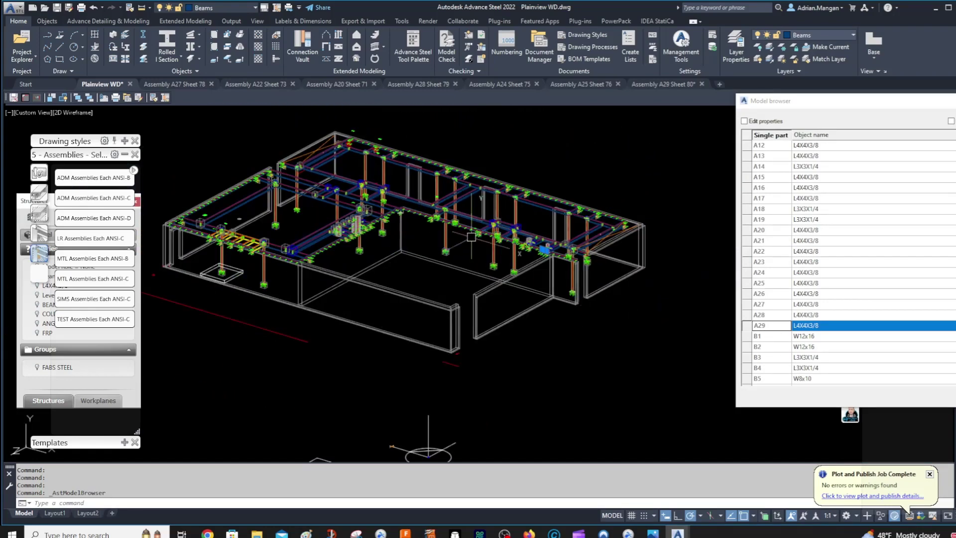
pyautogui.scroll(5, 538, 237)
pyautogui.scroll(5, 559, 247)
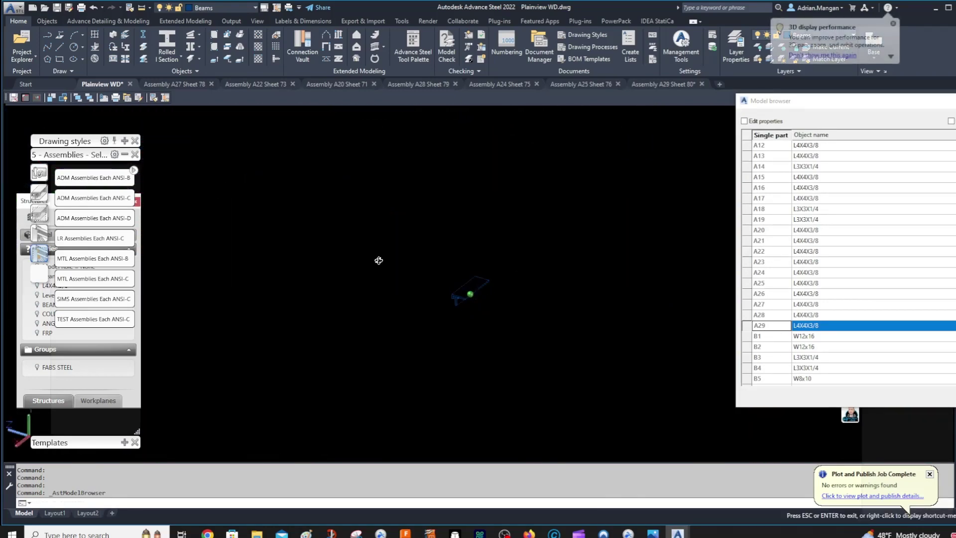
pyautogui.scroll(5, 459, 289)
pyautogui.keyDown('shift'); pyautogui.moveTo(471, 284); pyautogui.dragTo(485, 289, button='middle'); pyautogui.keyUp('shift')
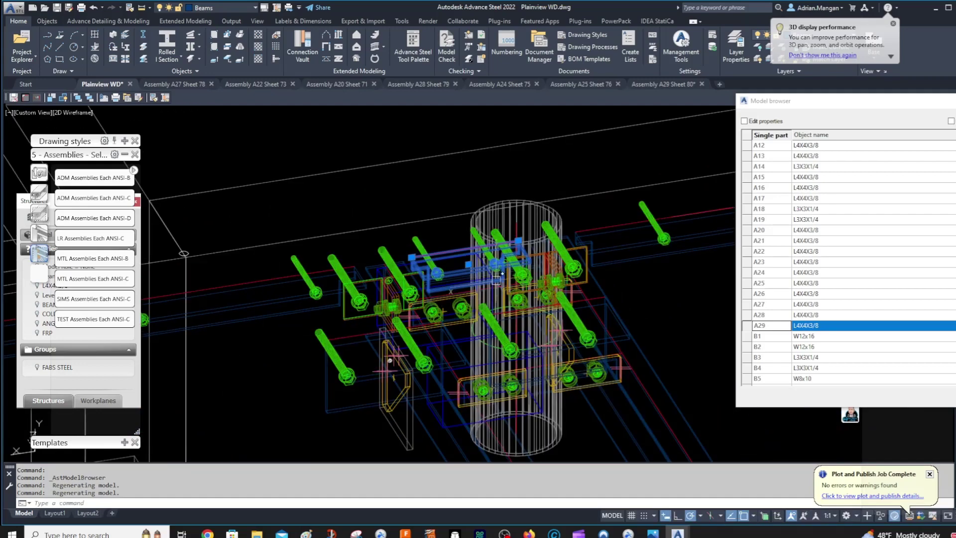
pyautogui.scroll(5, 497, 279)
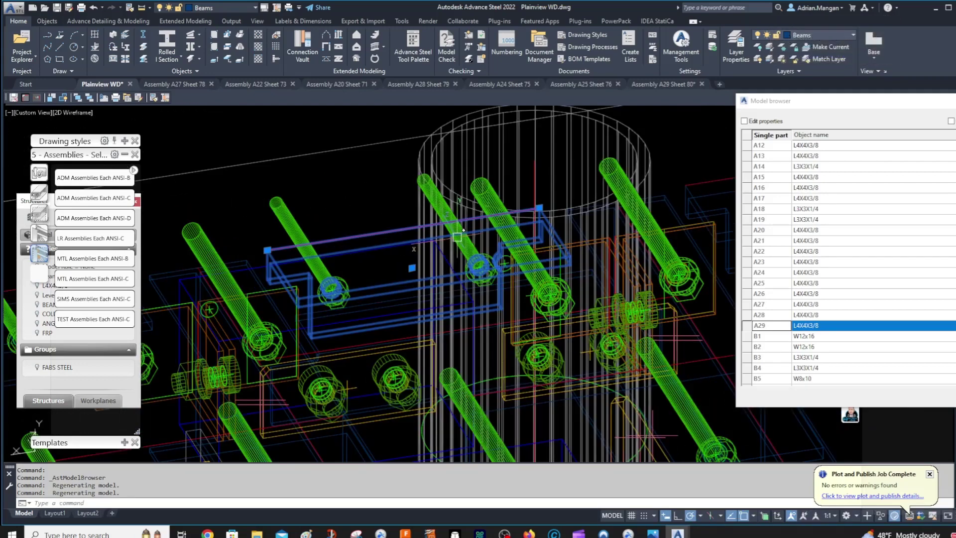
pyautogui.scroll(2, 458, 237)
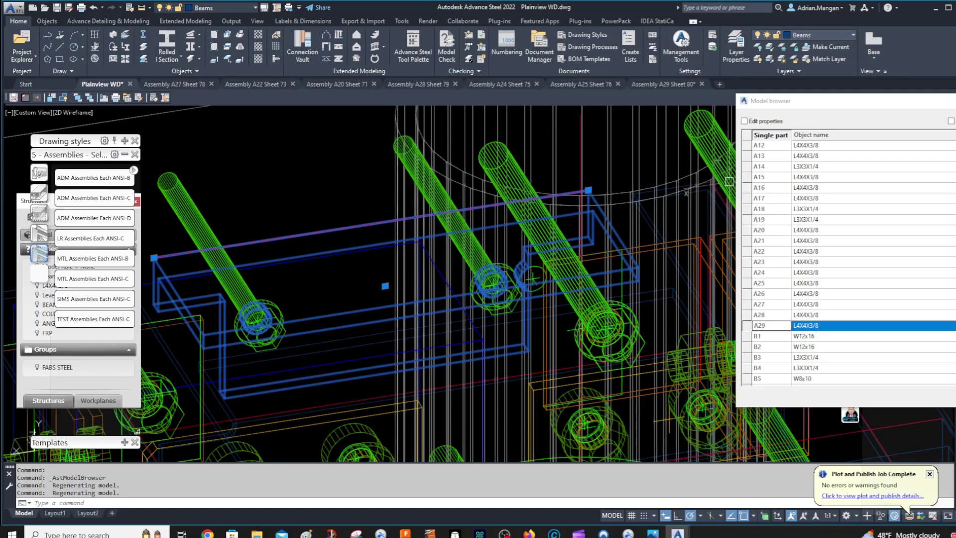
pyautogui.press('Escape')
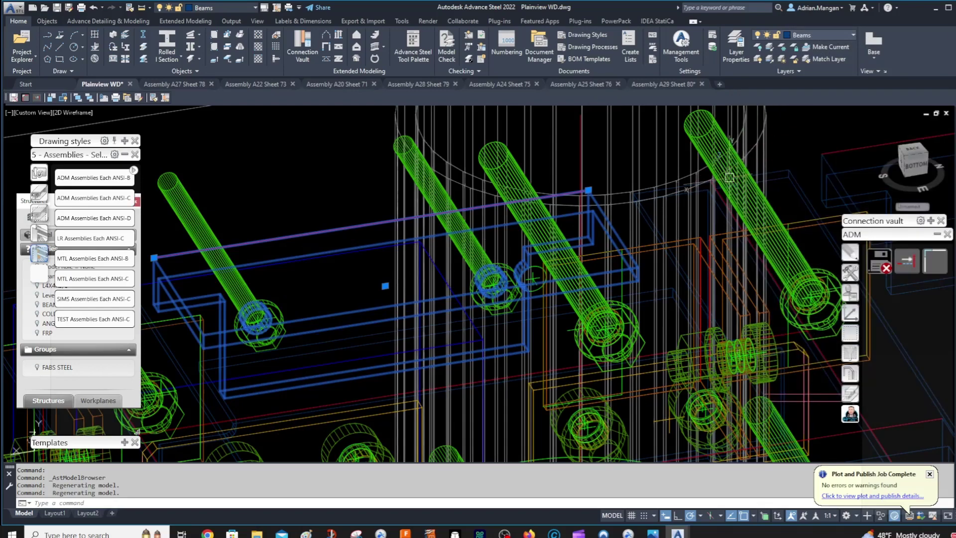
# - Check the number and spacing settings of the anchors through the A29 angle, and close their properties
pyautogui.moveTo(536, 223); pyautogui.dragTo(628, 203, button='middle')
pyautogui.scroll(-3, 626, 189)
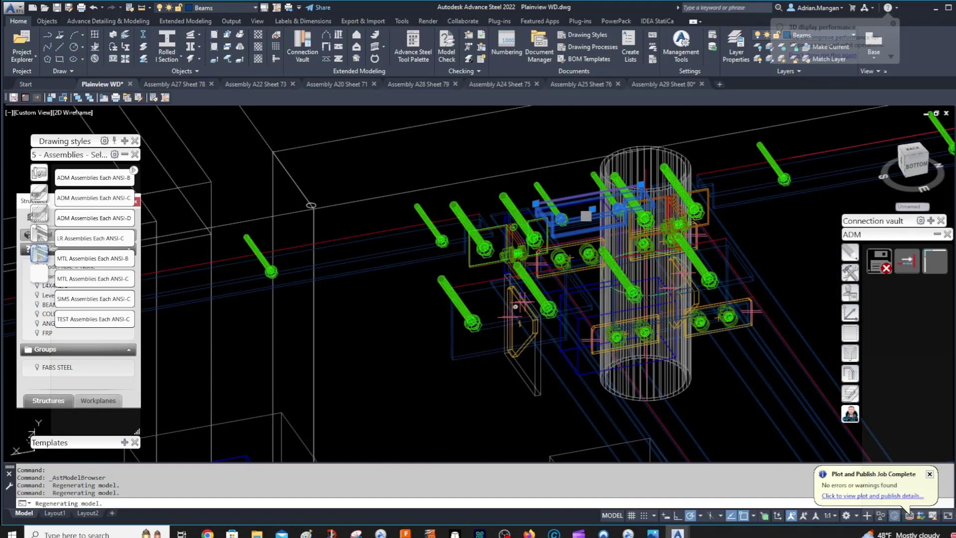
pyautogui.press('Escape')
pyautogui.click(588, 214)
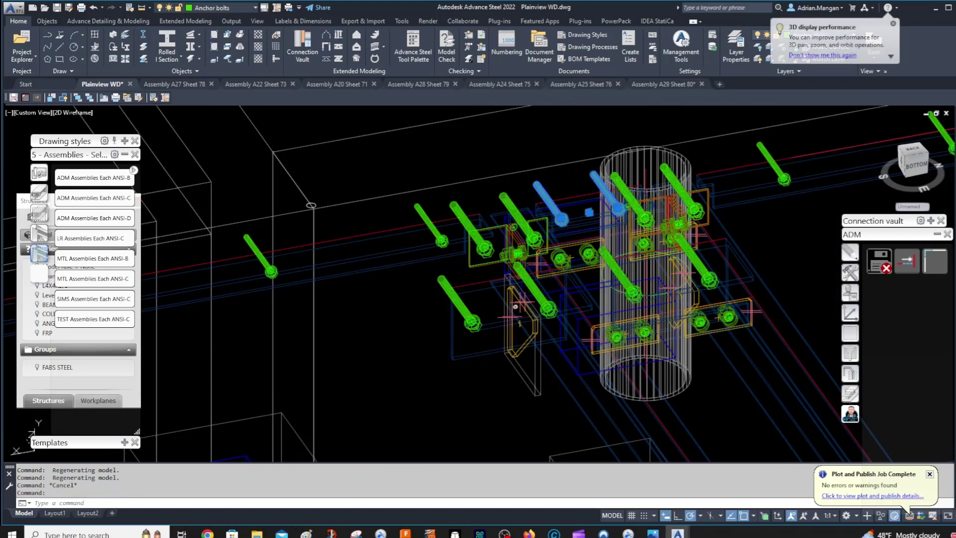
pyautogui.doubleClick(589, 212)
pyautogui.click(545, 174)
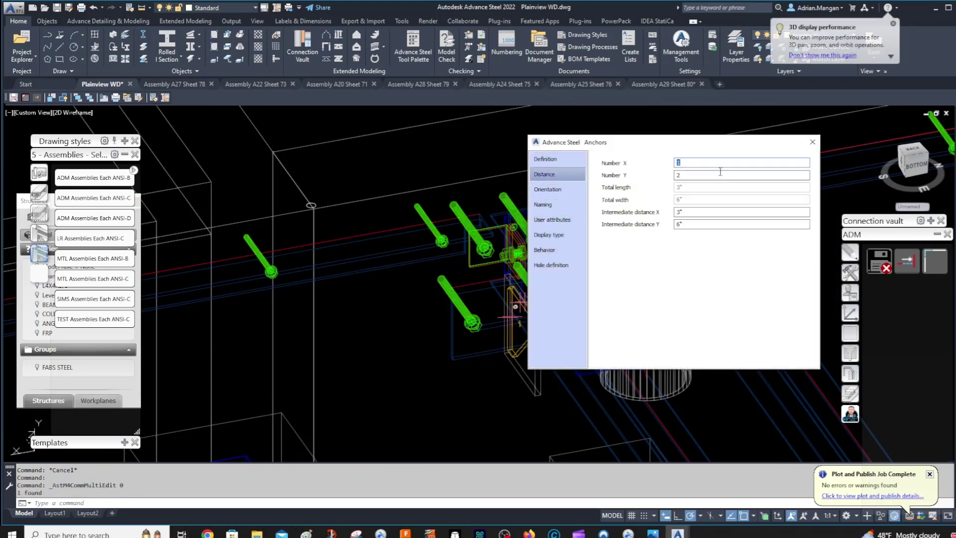
pyautogui.click(812, 142)
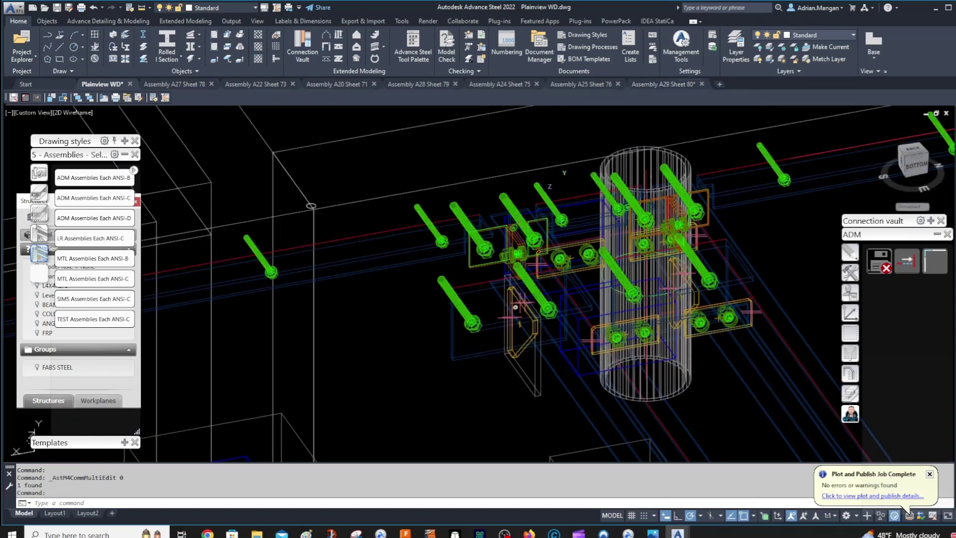
# - Delete the extra two-hole pattern without anchors at the notched ends of the A29 angle
pyautogui.scroll(2, 502, 214)
pyautogui.scroll(2, 496, 238)
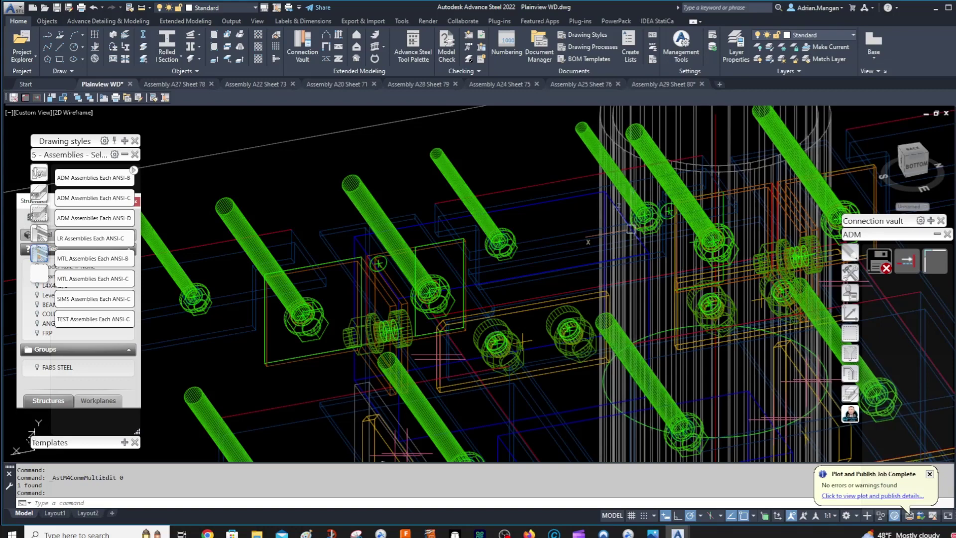
pyautogui.click(669, 211)
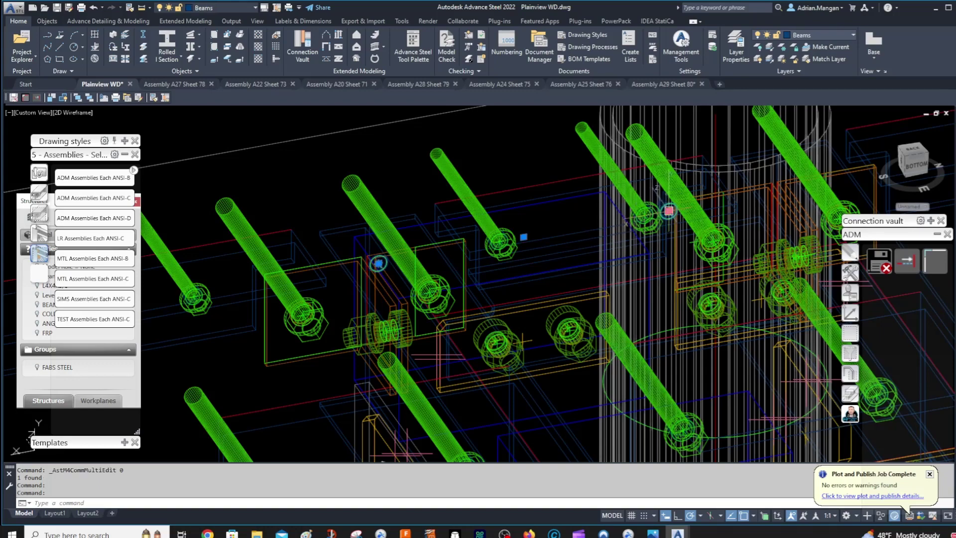
pyautogui.press('Delete')
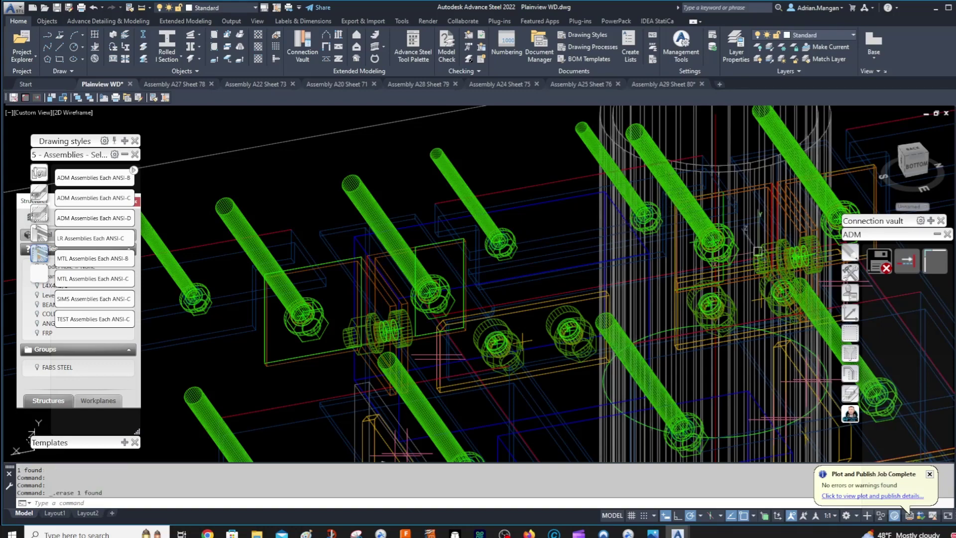
# - Run numbering on the whole model and accept the automatic deletion of duplicate drawings
pyautogui.scroll(-6, 758, 251)
pyautogui.moveTo(758, 251); pyautogui.dragTo(620, 230, button='middle')
pyautogui.moveTo(700, 224); pyautogui.dragTo(573, 222, button='middle')
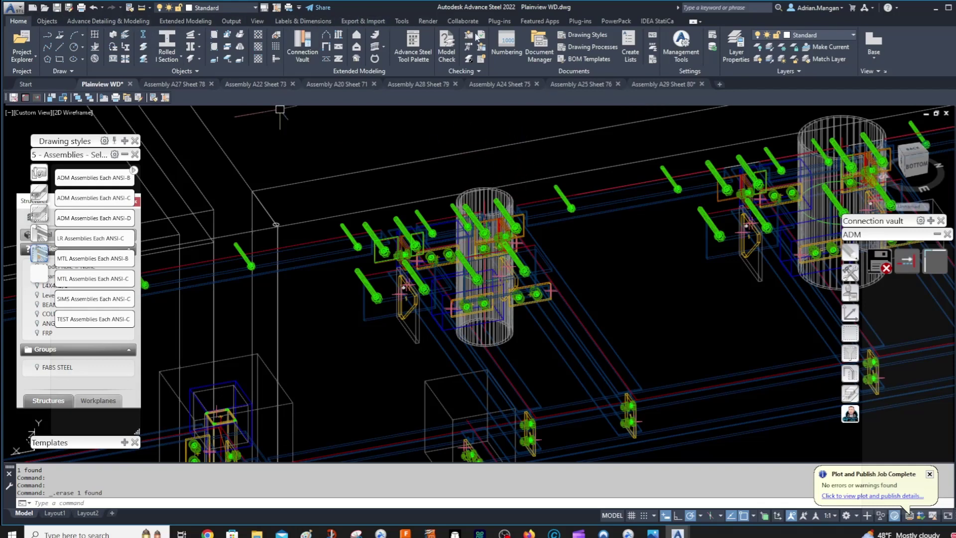
pyautogui.click(499, 44)
pyautogui.click(447, 405)
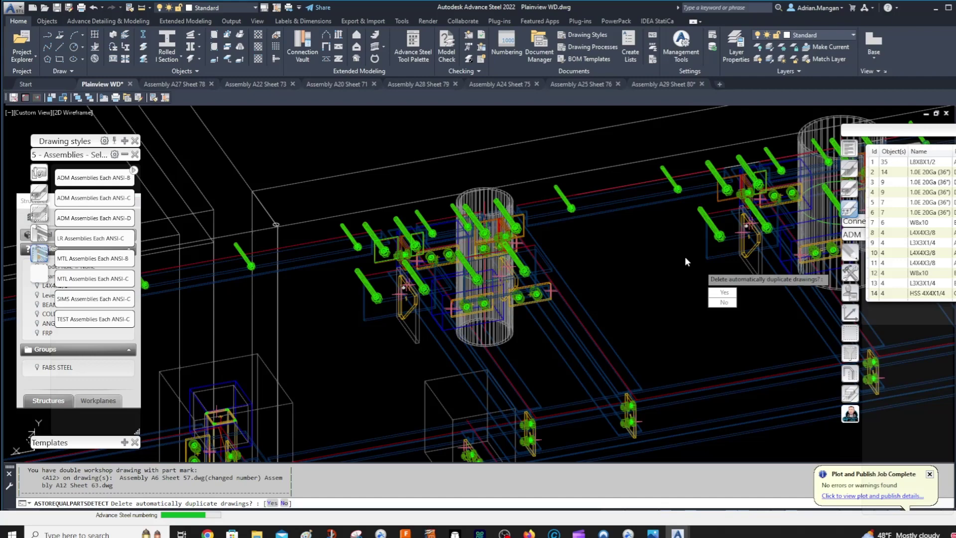
pyautogui.scroll(-3, 672, 240)
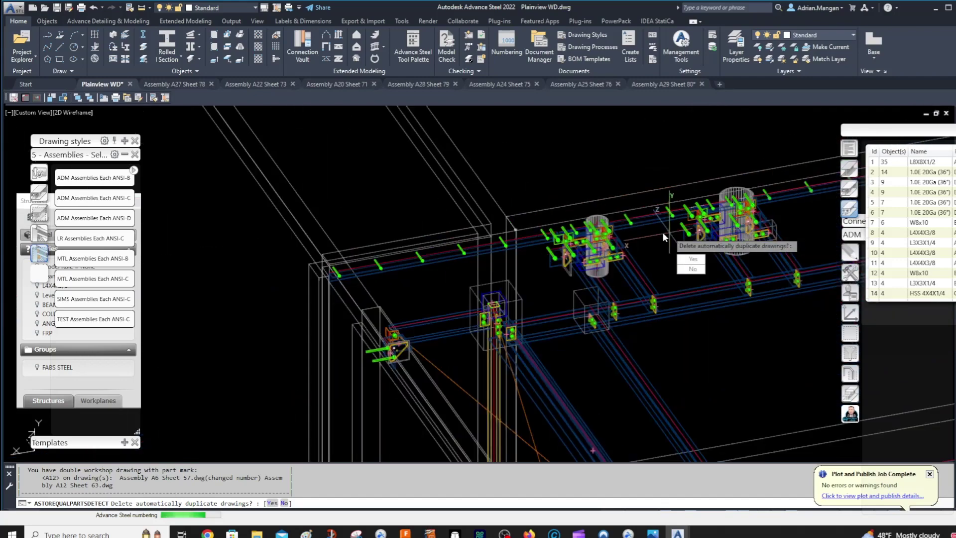
pyautogui.click(701, 261)
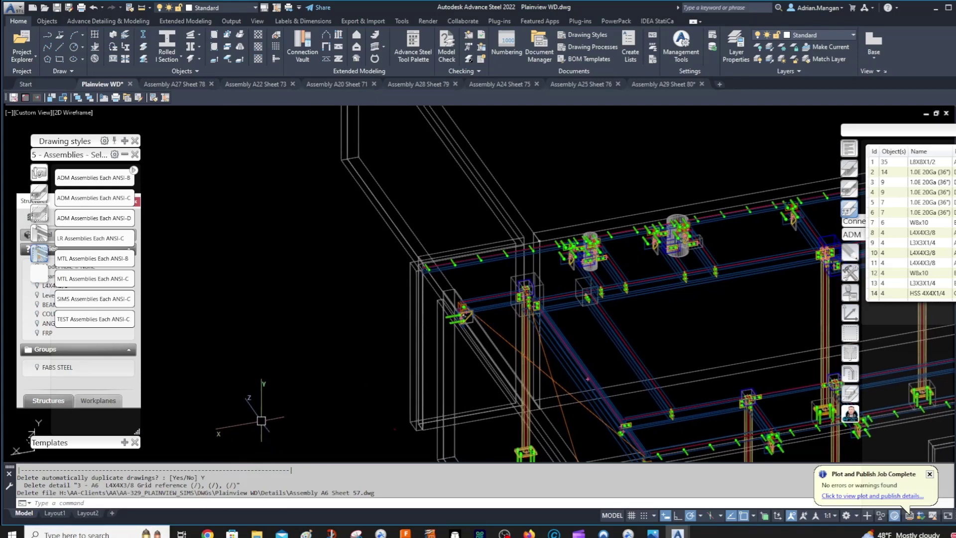
pyautogui.moveTo(588, 378); pyautogui.dragTo(547, 332, button='middle')
pyautogui.moveTo(457, 328); pyautogui.dragTo(352, 352, button='middle')
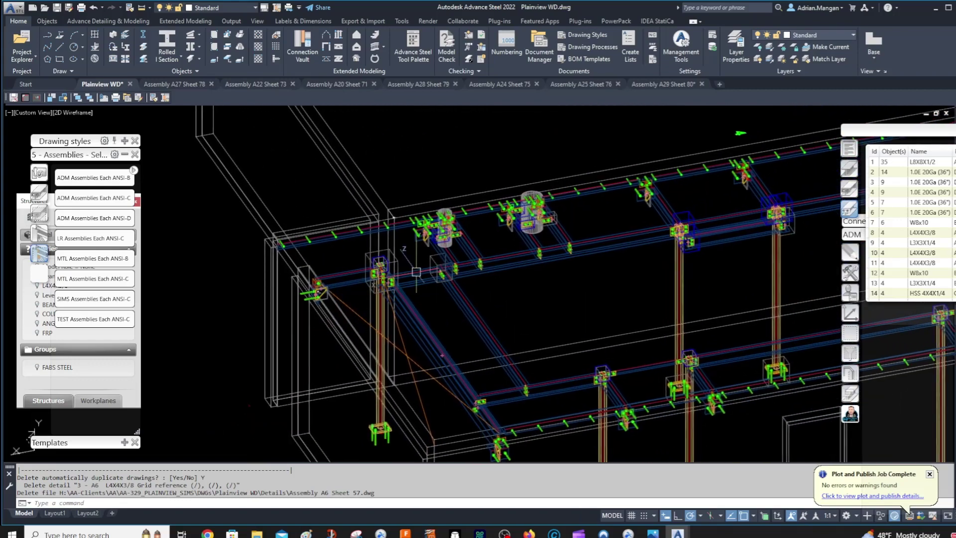
pyautogui.scroll(4, 437, 209)
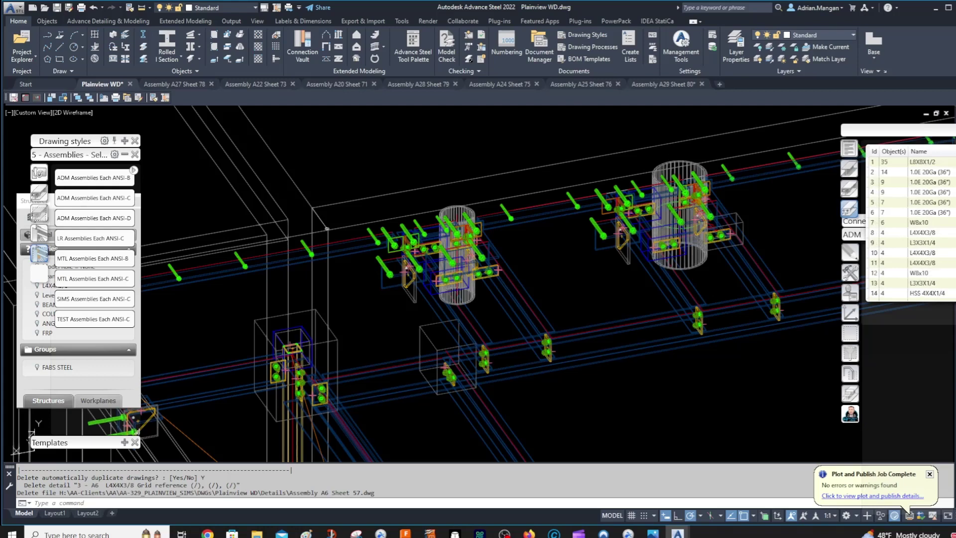
pyautogui.scroll(-20, 911, 222)
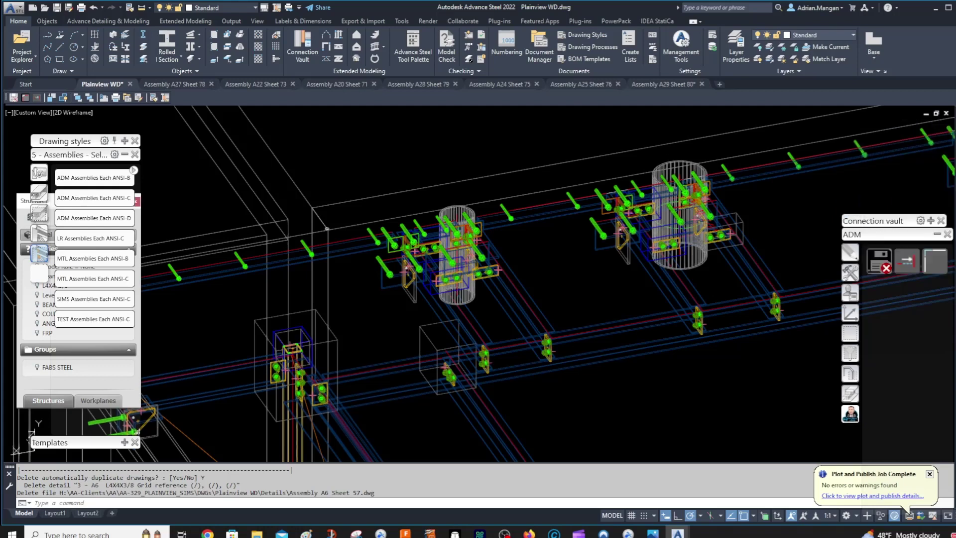
# - Switch to File Explorer and open the Details folder of Plainview WD inside AA-329_PLAINVIEW_SIMS\DWGs
pyautogui.click(258, 532)
pyautogui.click(189, 81)
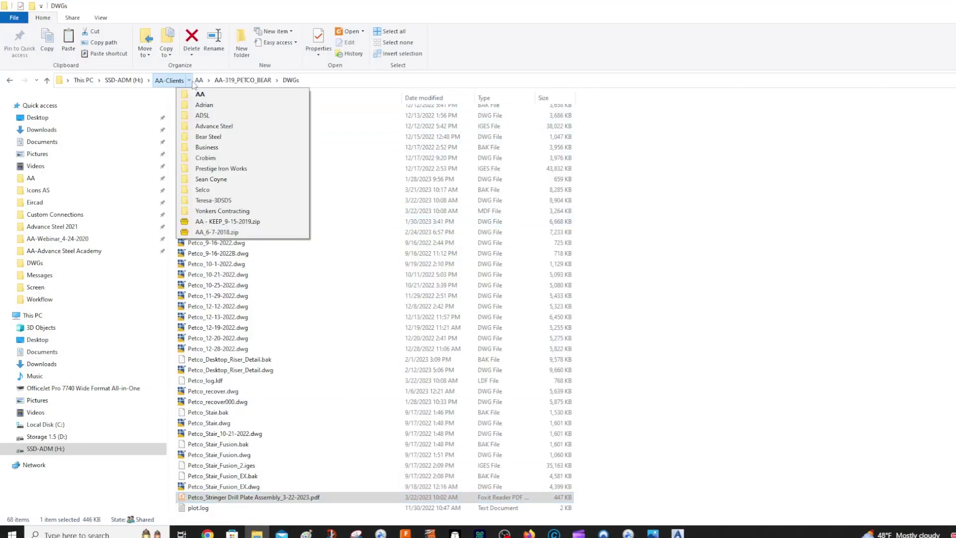
pyautogui.click(199, 80)
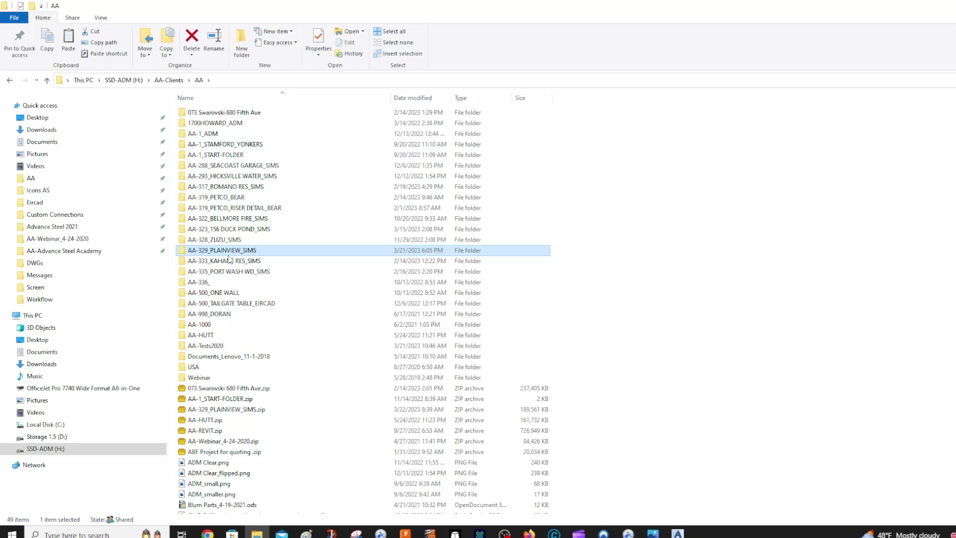
pyautogui.doubleClick(229, 249)
pyautogui.doubleClick(218, 165)
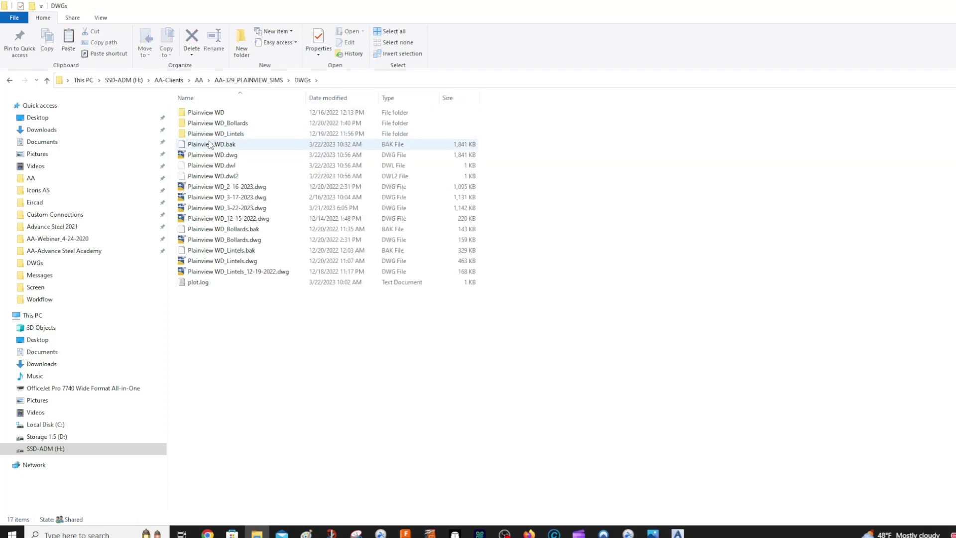
pyautogui.click(223, 116)
pyautogui.doubleClick(223, 115)
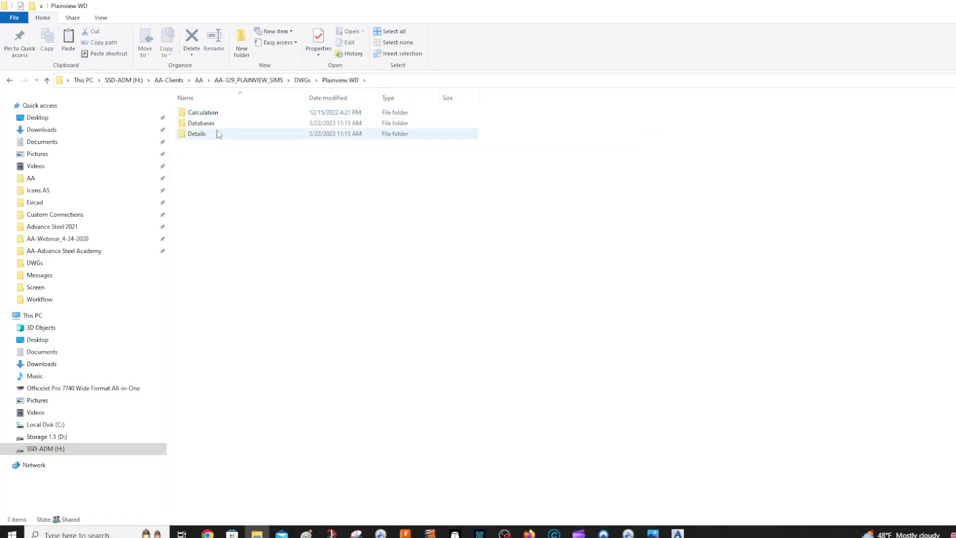
pyautogui.click(216, 134)
pyautogui.doubleClick(216, 133)
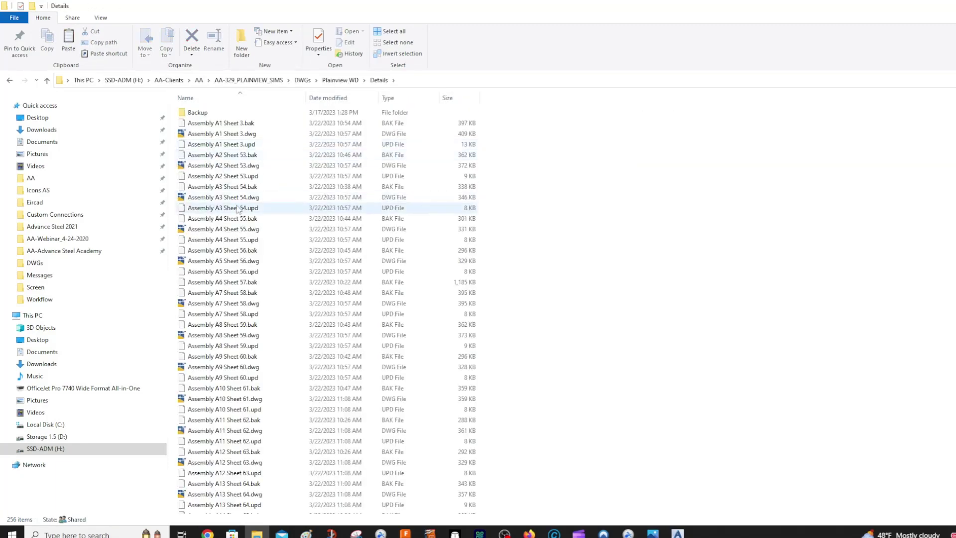
# - Check which files exist for Assembly A6 Sheet 57 and the neighbouring A7 sheet, and return to Advance Steel
pyautogui.click(226, 282)
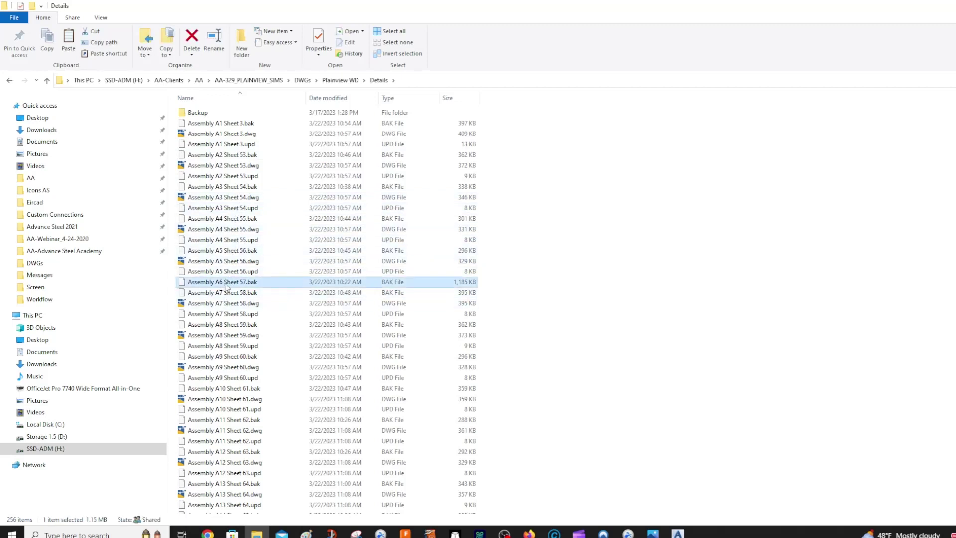
pyautogui.click(225, 303)
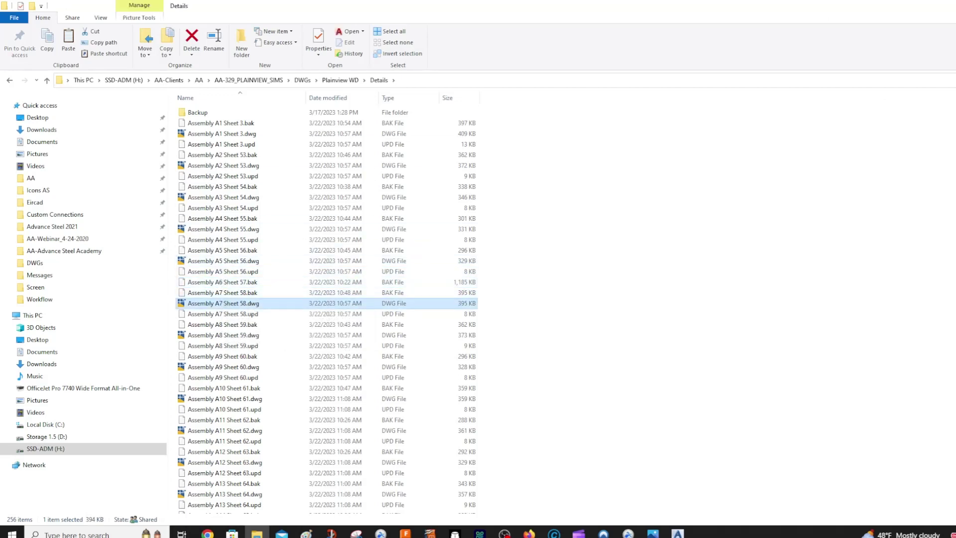
pyautogui.hotkey('alt', 'Tab')
# - Open the ANSI-C Advance Steel layout of Assembly A29 Sheet 80 and check its parts list
pyautogui.scroll(-6, 730, 240)
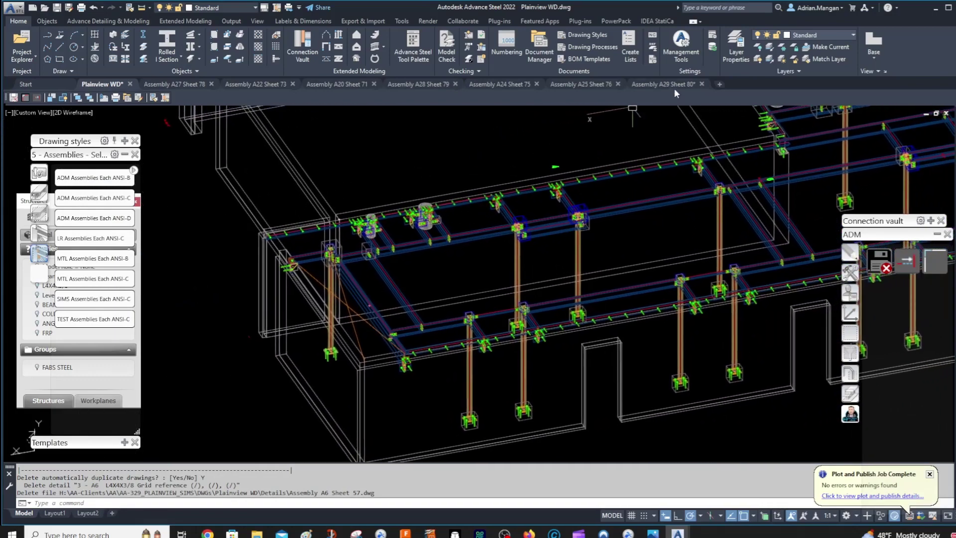
pyautogui.click(664, 84)
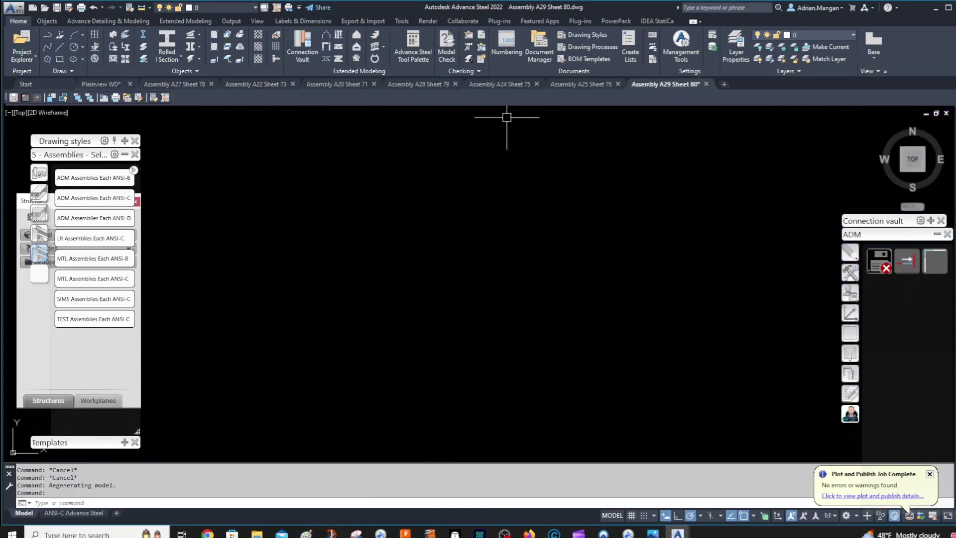
pyautogui.click(70, 513)
pyautogui.scroll(4, 764, 253)
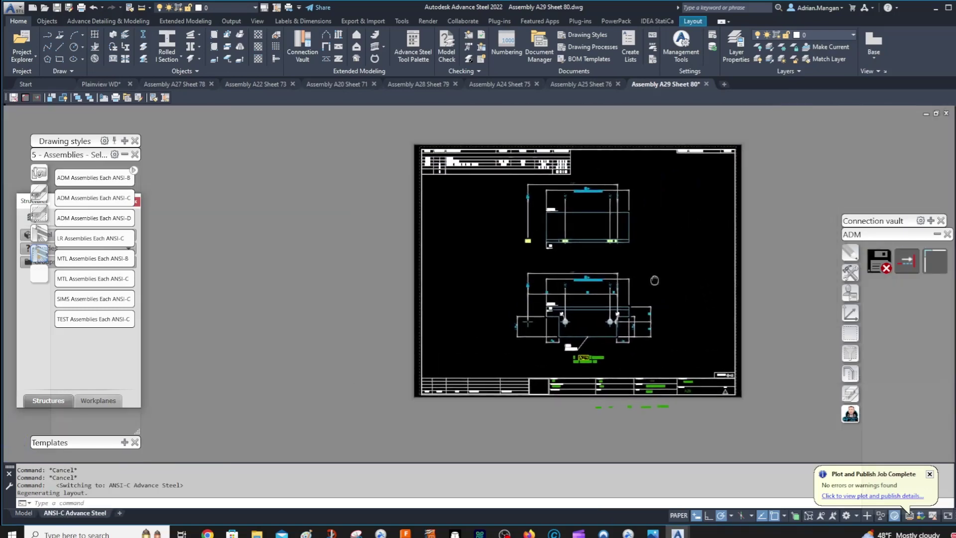
pyautogui.scroll(-7, 461, 161)
pyautogui.moveTo(538, 237); pyautogui.dragTo(458, 234, button='middle')
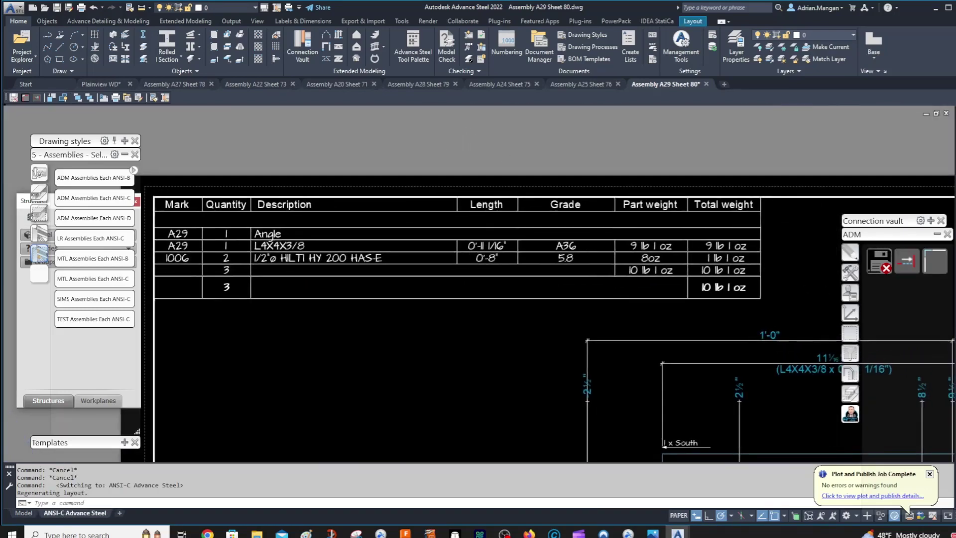
# - Update the A29 detail from the model, using the angle in the upper view to identify it
pyautogui.click(289, 21)
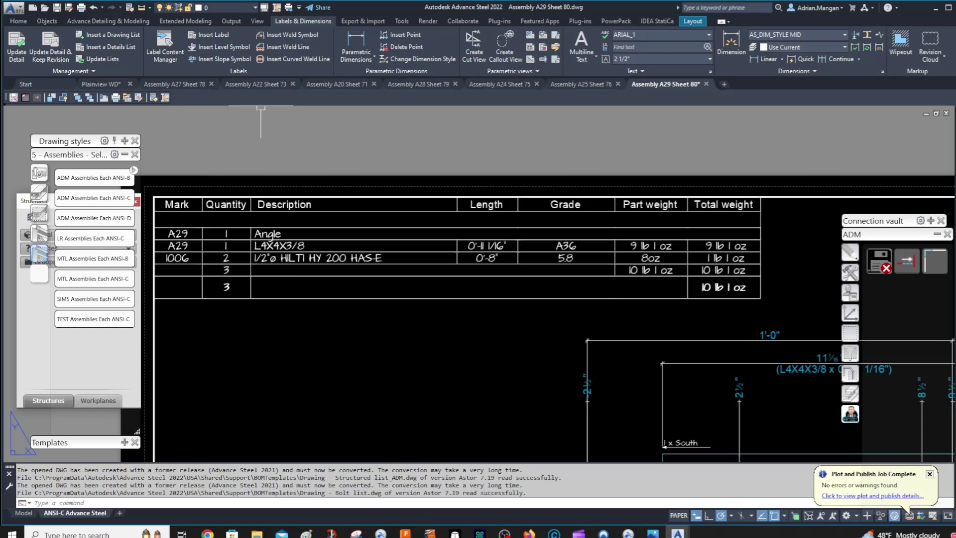
pyautogui.scroll(-2, 595, 253)
pyautogui.moveTo(595, 253); pyautogui.dragTo(481, 105, button='middle')
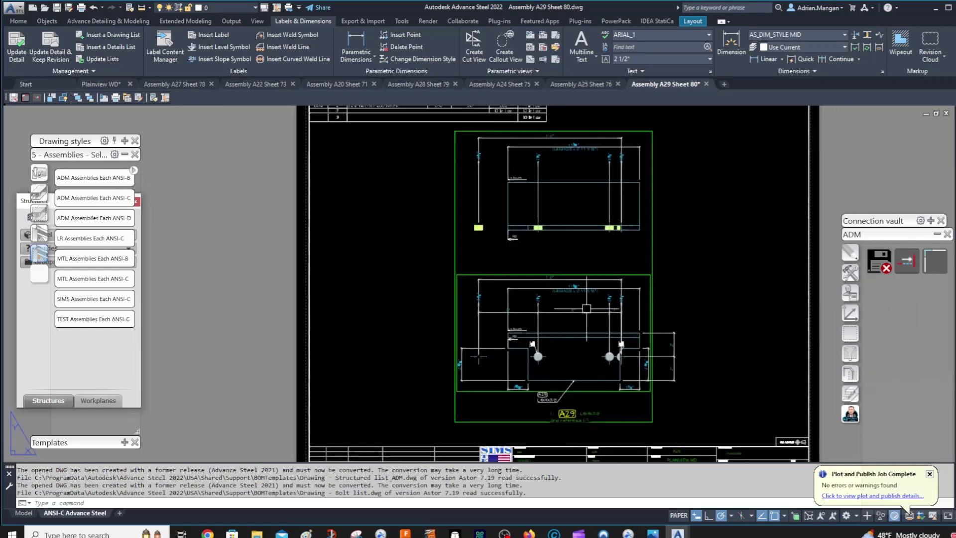
pyautogui.scroll(1, 594, 356)
pyautogui.scroll(-2, 594, 356)
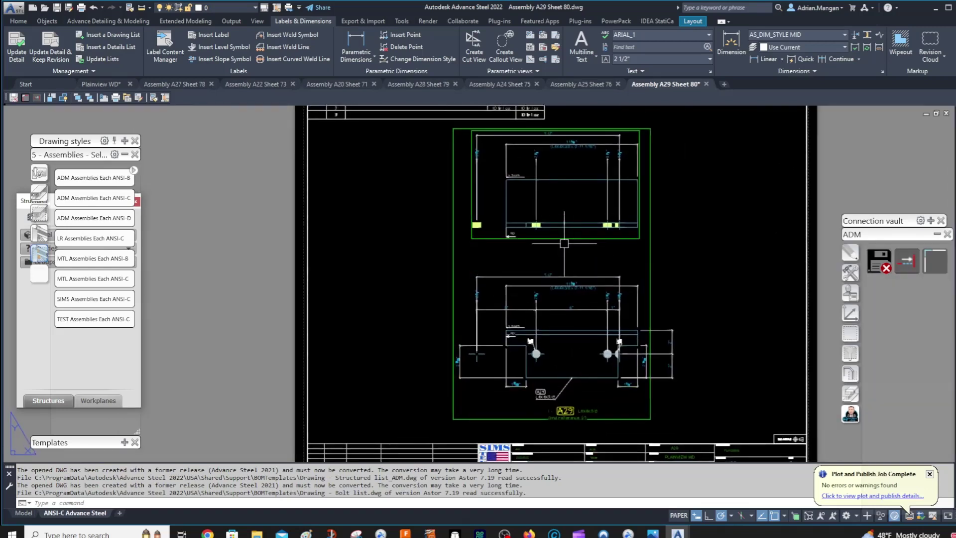
pyautogui.click(579, 225)
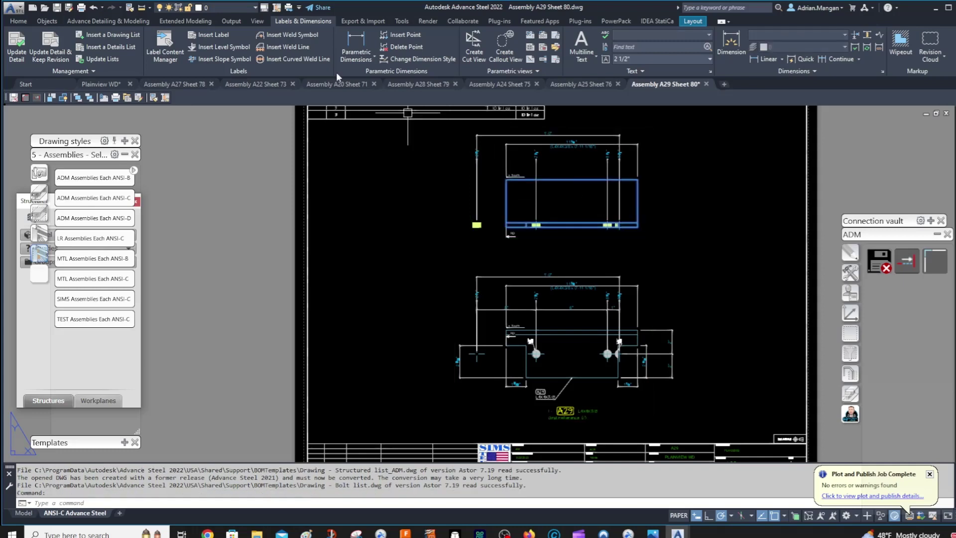
pyautogui.click(16, 47)
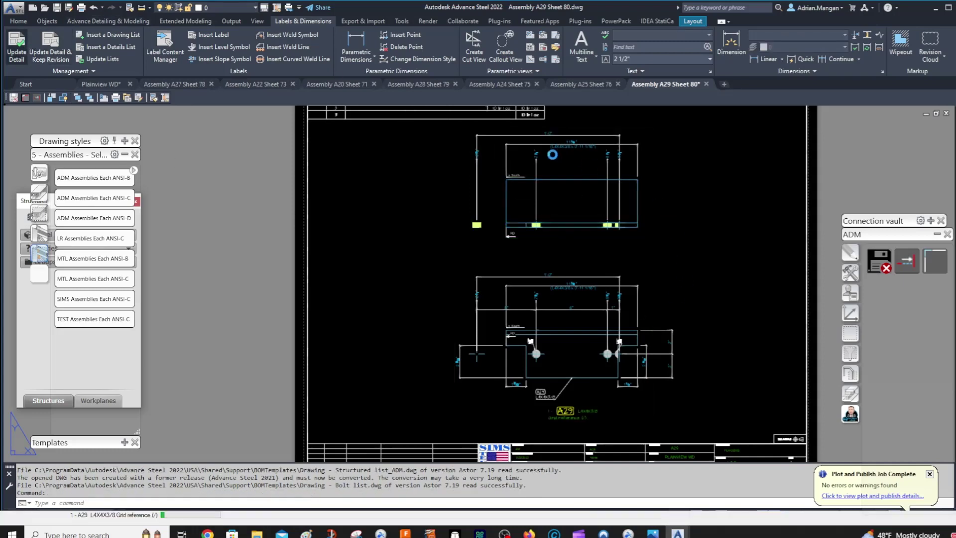
# - Move the upper view's 6" hole-spacing dimension line down, between the overall length dimension and the angle
pyautogui.scroll(5, 577, 201)
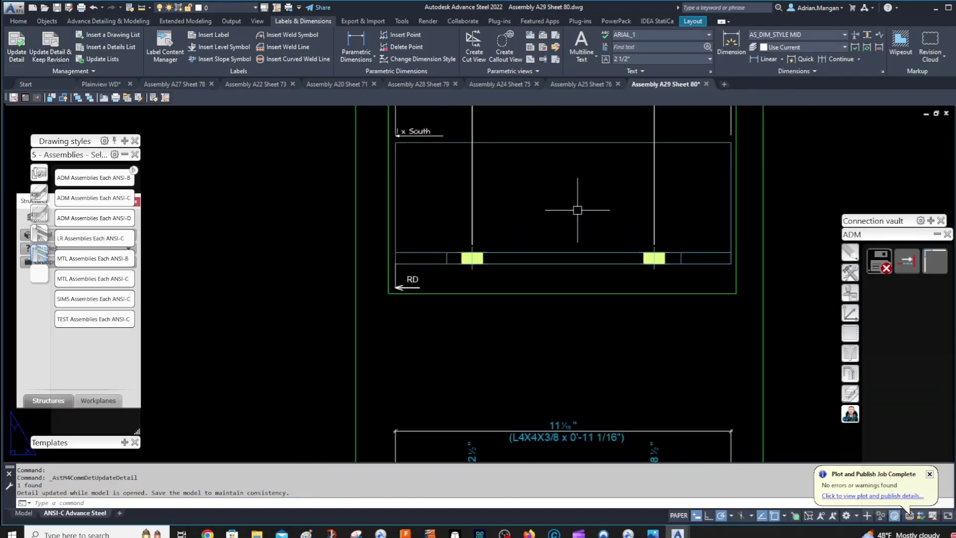
pyautogui.scroll(-4, 578, 210)
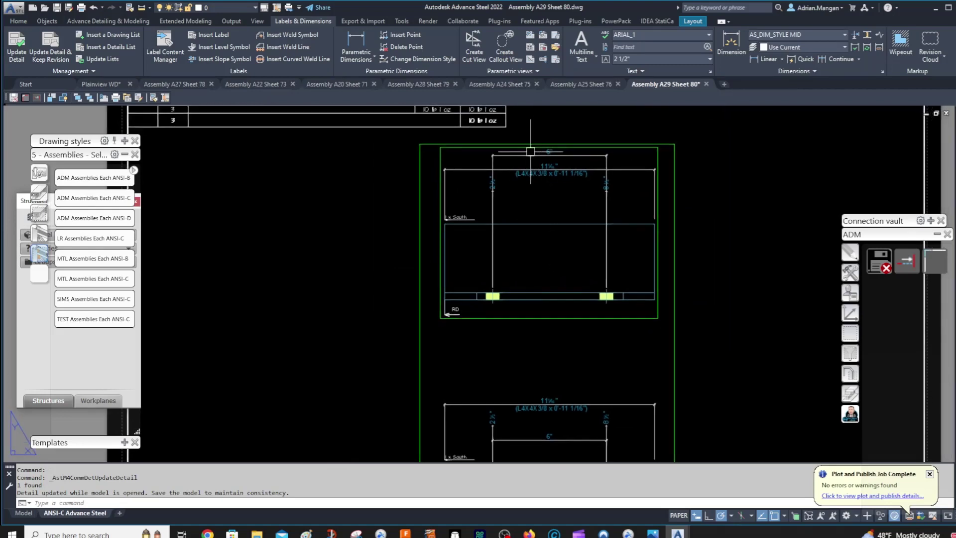
pyautogui.click(530, 153)
pyautogui.click(492, 155)
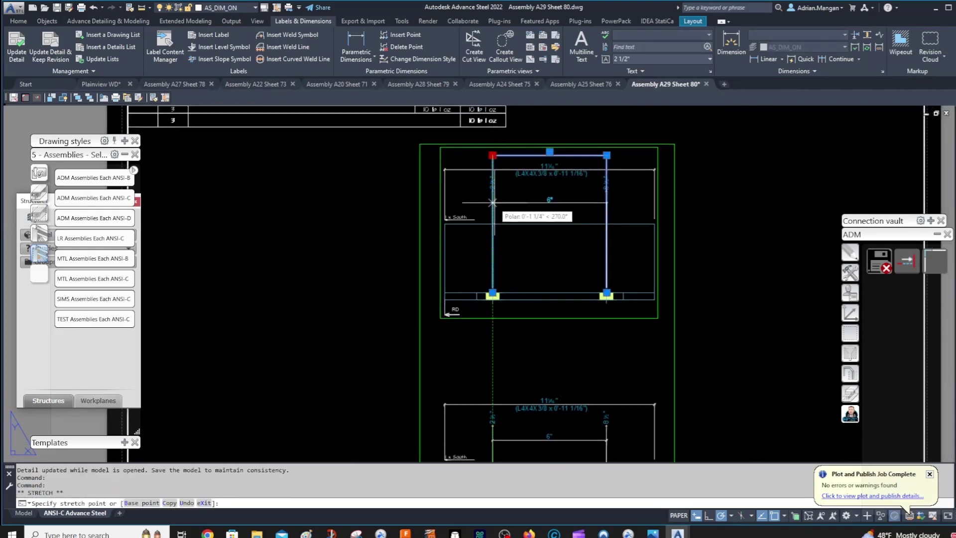
pyautogui.moveTo(520, 209); pyautogui.dragTo(599, 138, button='middle')
pyautogui.press('Escape')
# - Move the lower view's vertical 2" hole dimension chain outside the angle, to the left of the notch height dimension
pyautogui.moveTo(637, 218); pyautogui.dragTo(616, 124, button='middle')
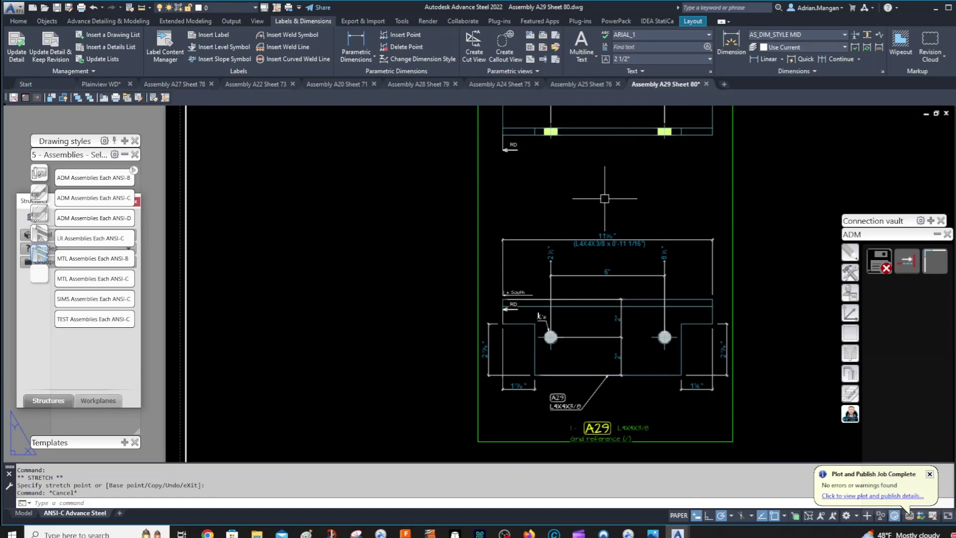
pyautogui.click(607, 337)
pyautogui.click(622, 299)
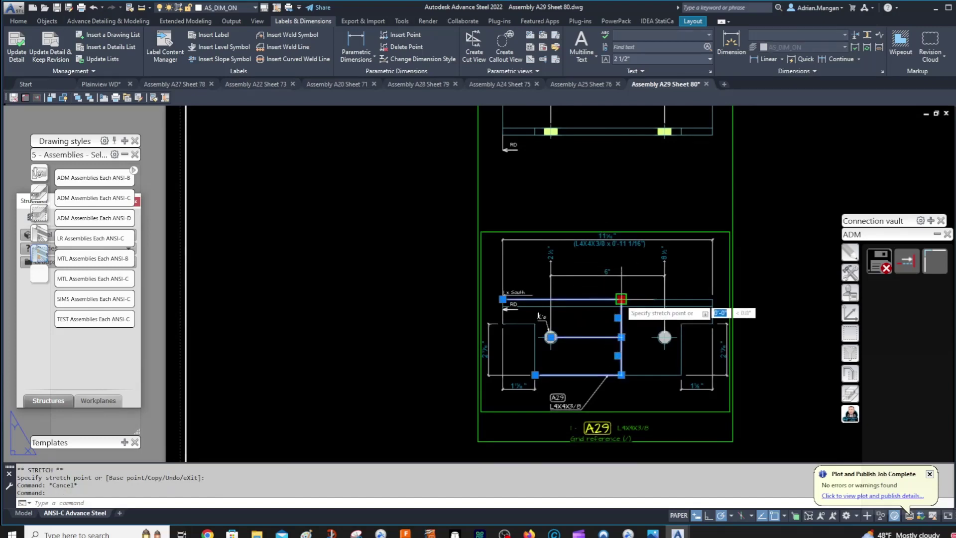
pyautogui.press('Escape')
# - Review the rearranged dimensions in the lower view and the overall arrangement of the A29 sheet
pyautogui.scroll(-3, 448, 291)
pyautogui.scroll(5, 590, 311)
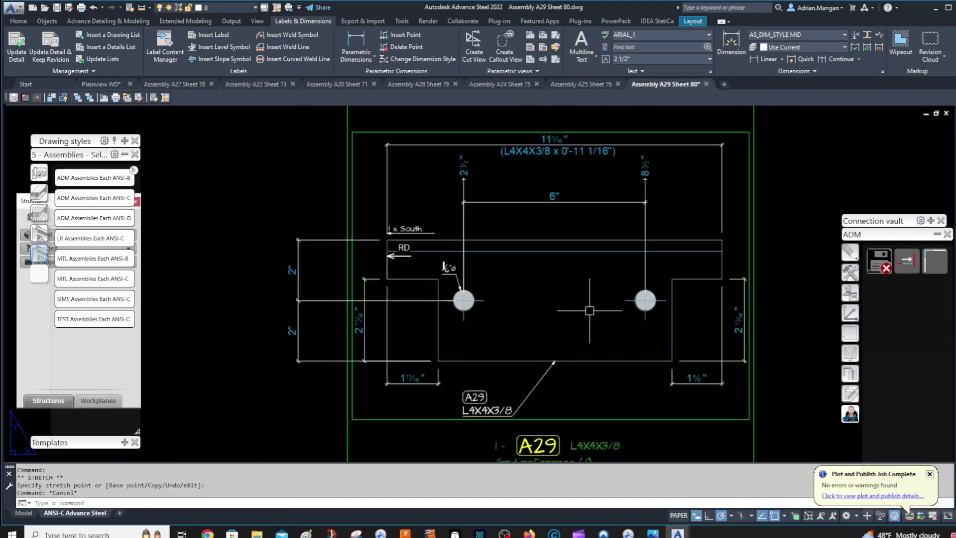
pyautogui.scroll(-2, 548, 236)
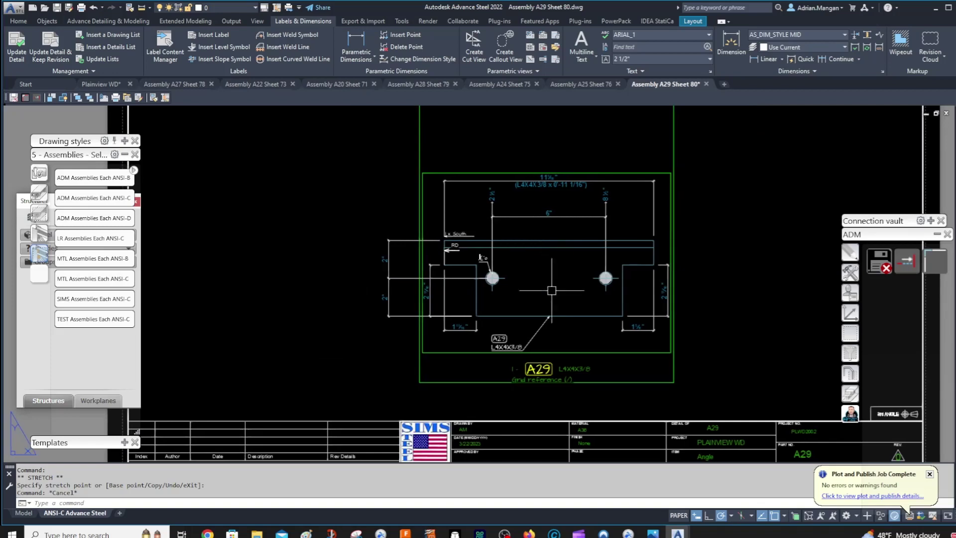
pyautogui.scroll(-4, 554, 297)
pyautogui.scroll(4, 554, 297)
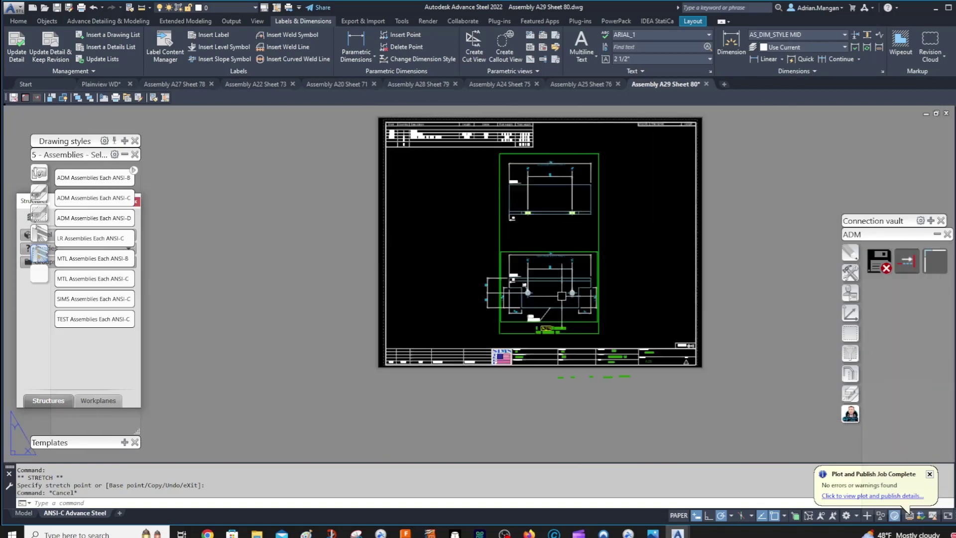
pyautogui.moveTo(562, 295); pyautogui.dragTo(554, 329, button='middle')
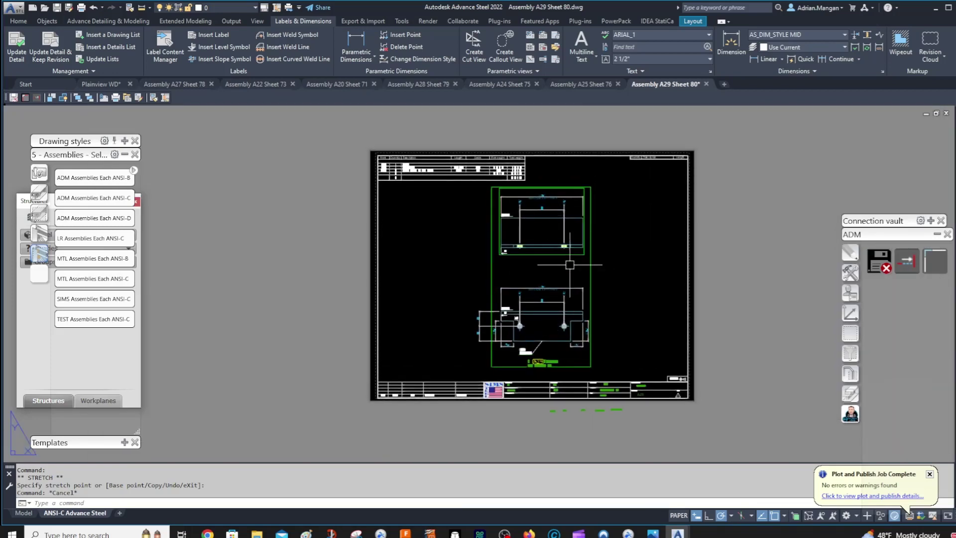